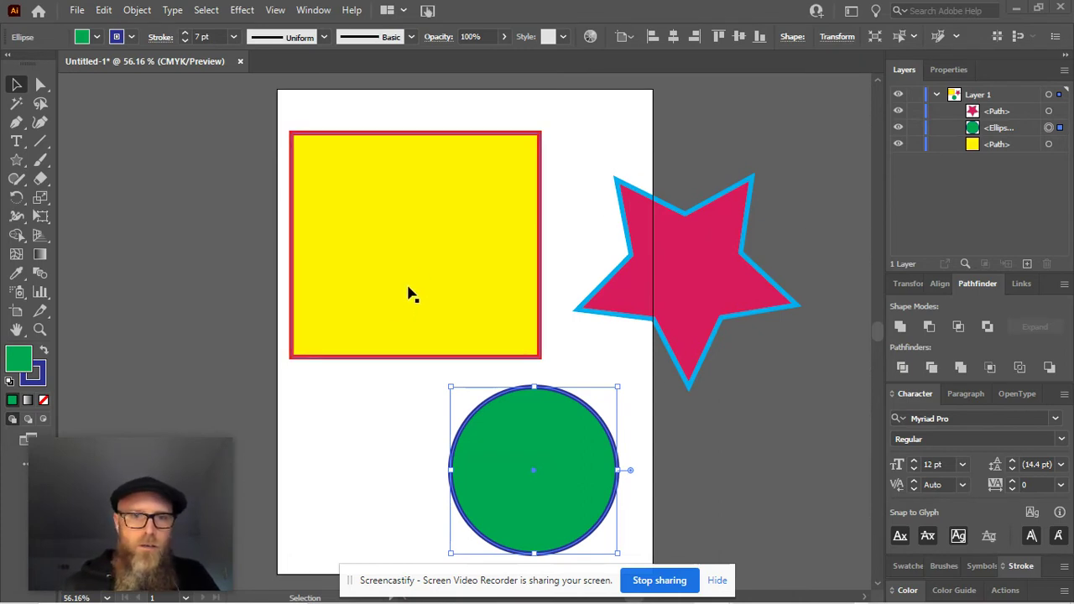
Step: Move the yellow square across the artboard's left edge and the green circle up and to the left
drag(434, 221, 293, 237)
drag(542, 486, 510, 415)
Step: Remove the strokes from the square and the circle and fill both with yellow
shift+click(355, 247)
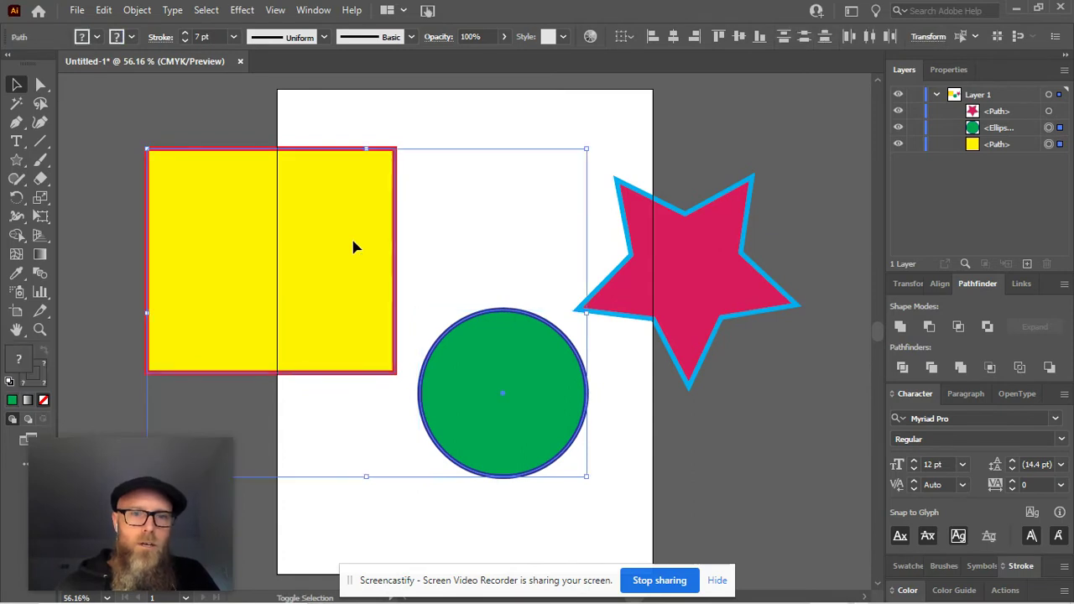
click(131, 36)
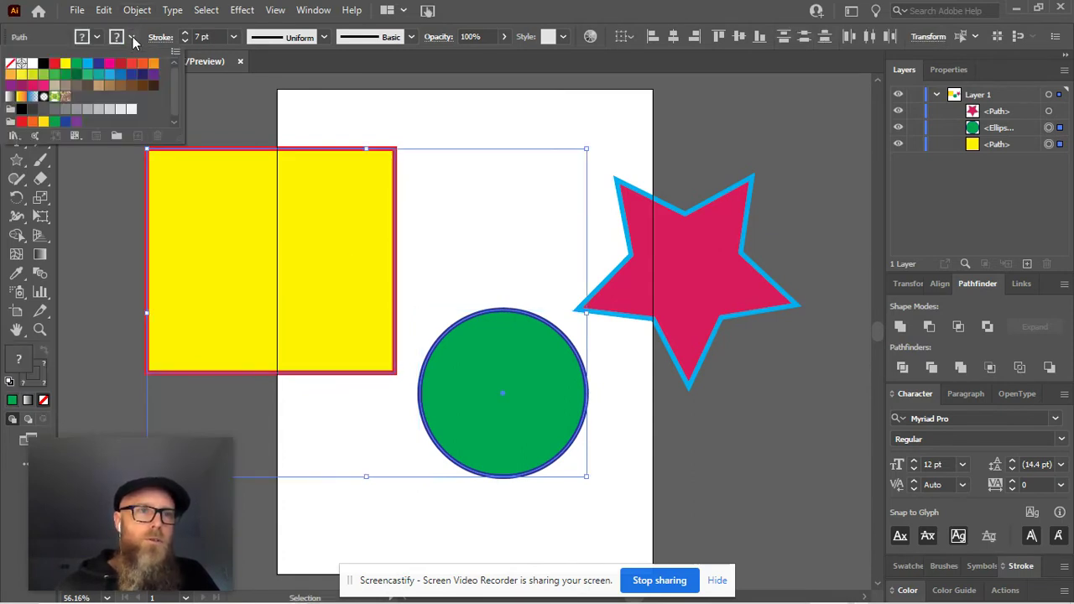
click(9, 65)
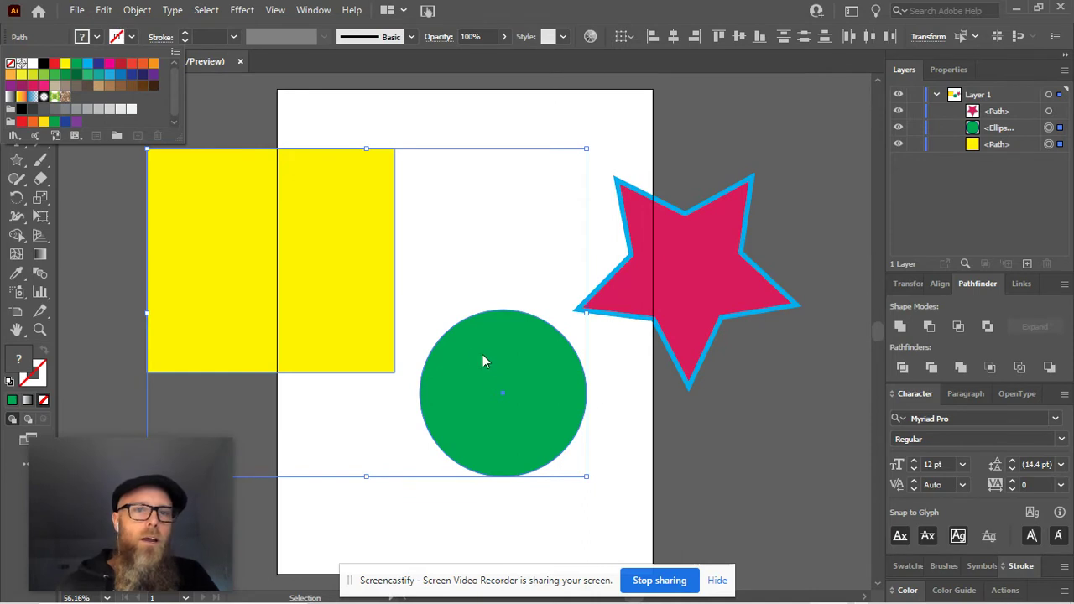
click(97, 37)
click(96, 37)
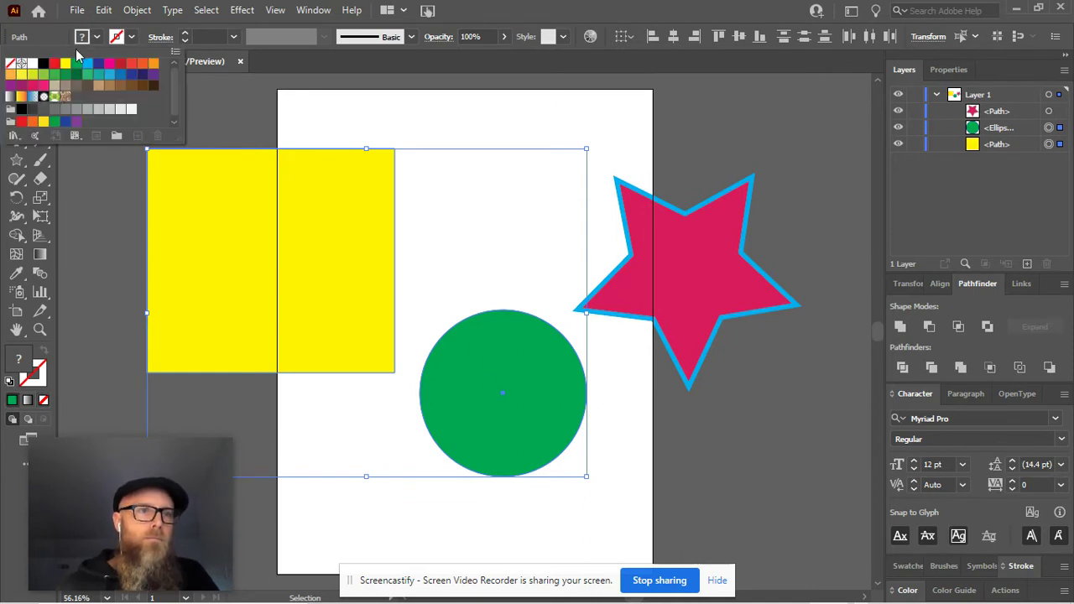
click(64, 63)
click(404, 509)
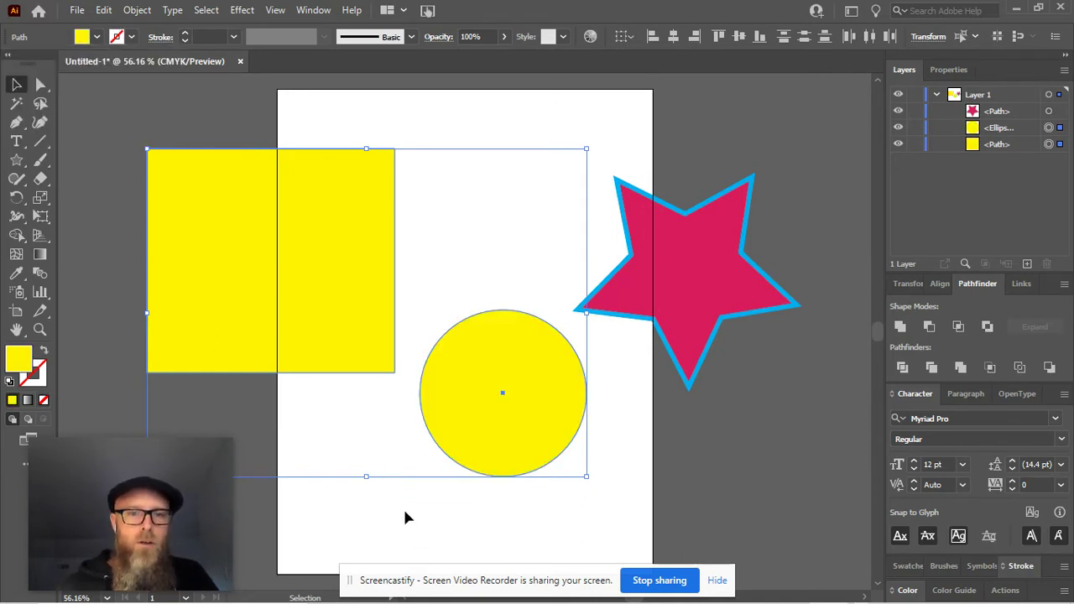
Step: Overlap the yellow circle with the square's lower-right corner and Merge the two shapes
click(500, 136)
drag(542, 411, 432, 330)
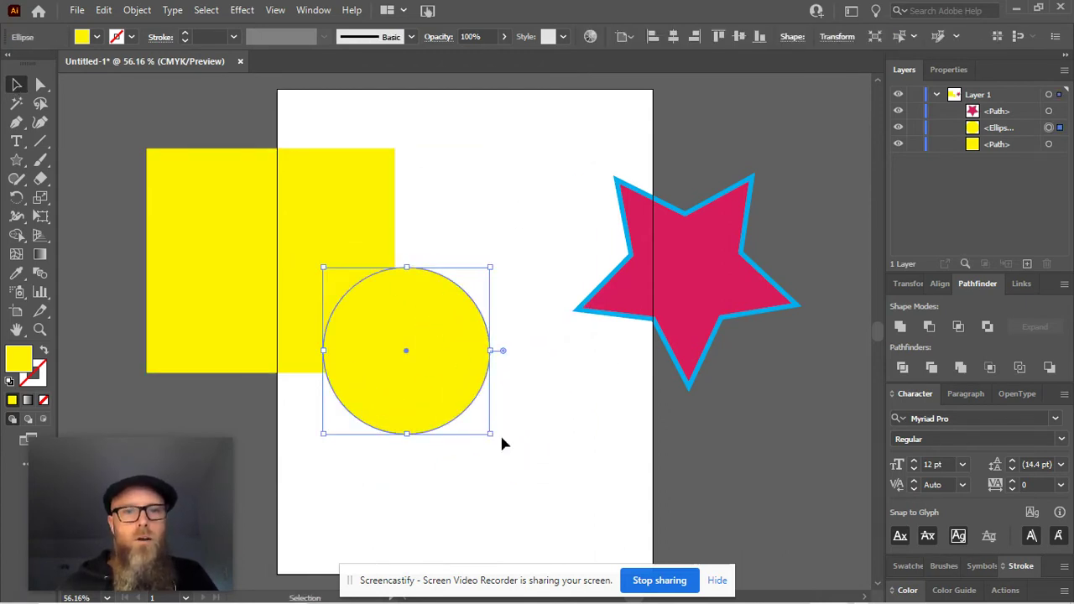
click(260, 198)
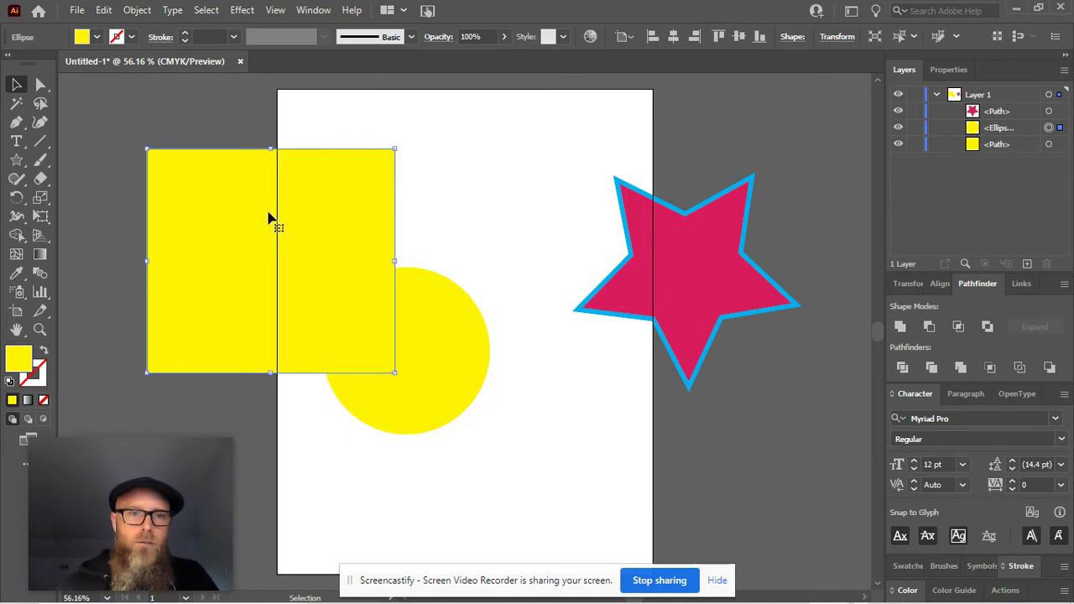
shift+click(453, 369)
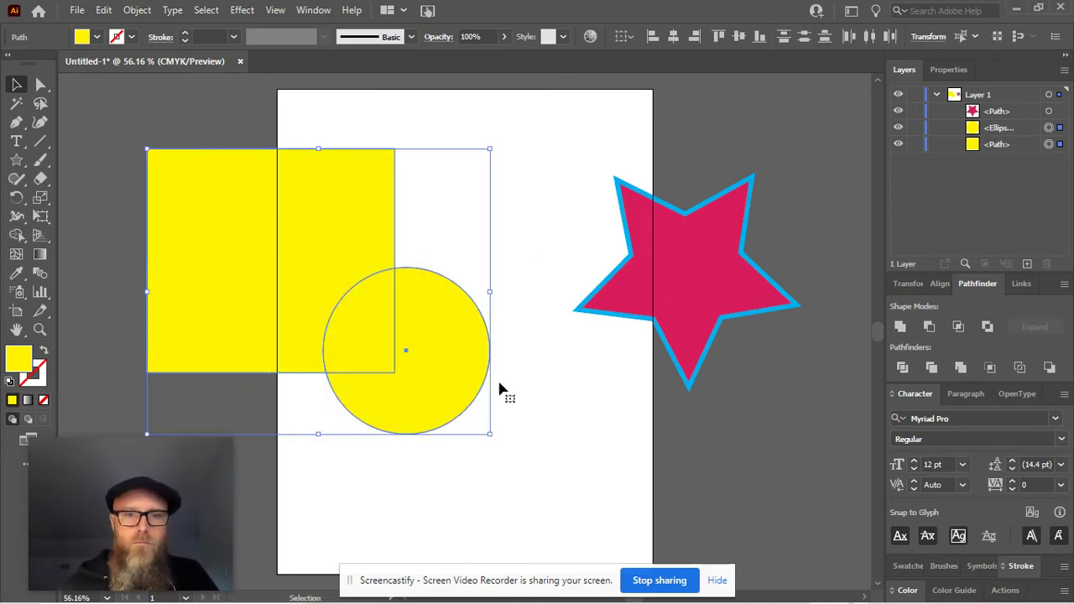
click(960, 367)
Step: Move the merged shape around the artboard as a test, and undo the moves and the merge
drag(288, 223, 408, 287)
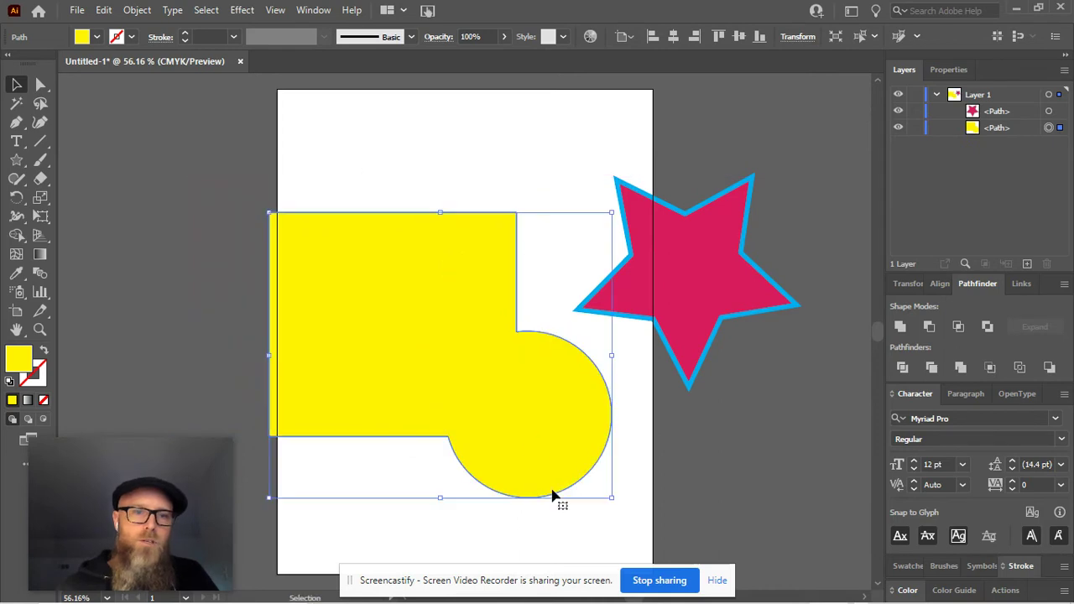
drag(474, 311, 329, 208)
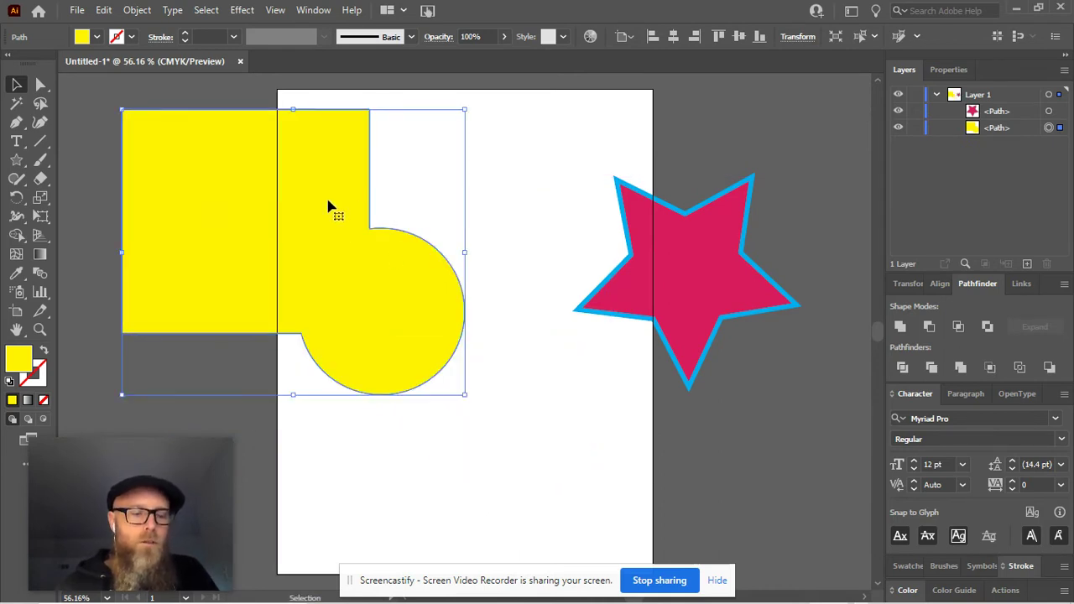
key(ctrl+z)
key(ctrl+z)
key(ctrl+z)
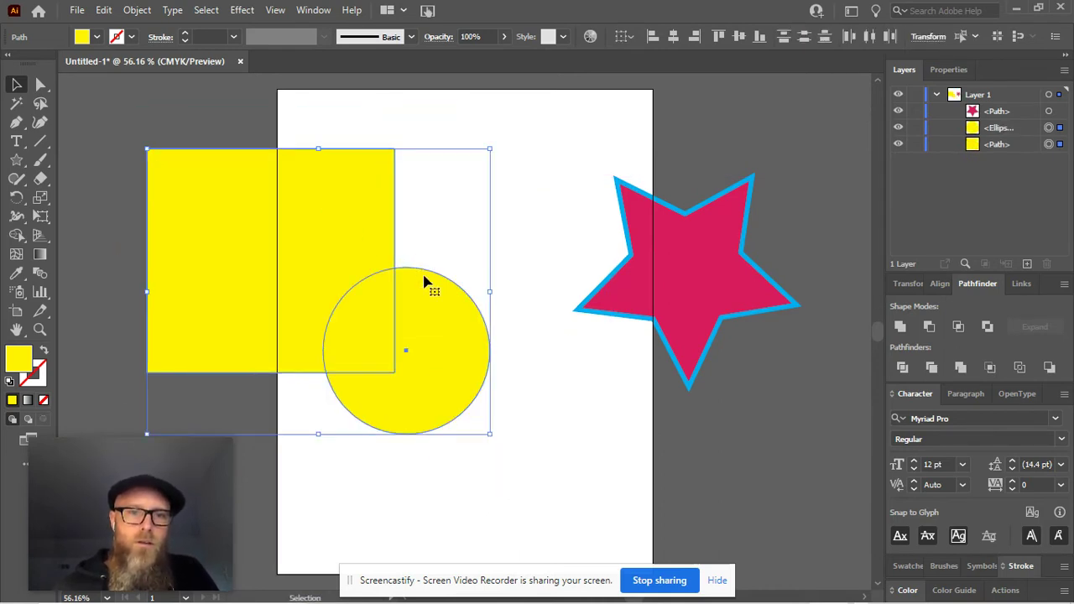
Step: Move the yellow circle away to the artboard's lower-right corner and overlap the star with the yellow square
click(450, 272)
drag(483, 344, 791, 529)
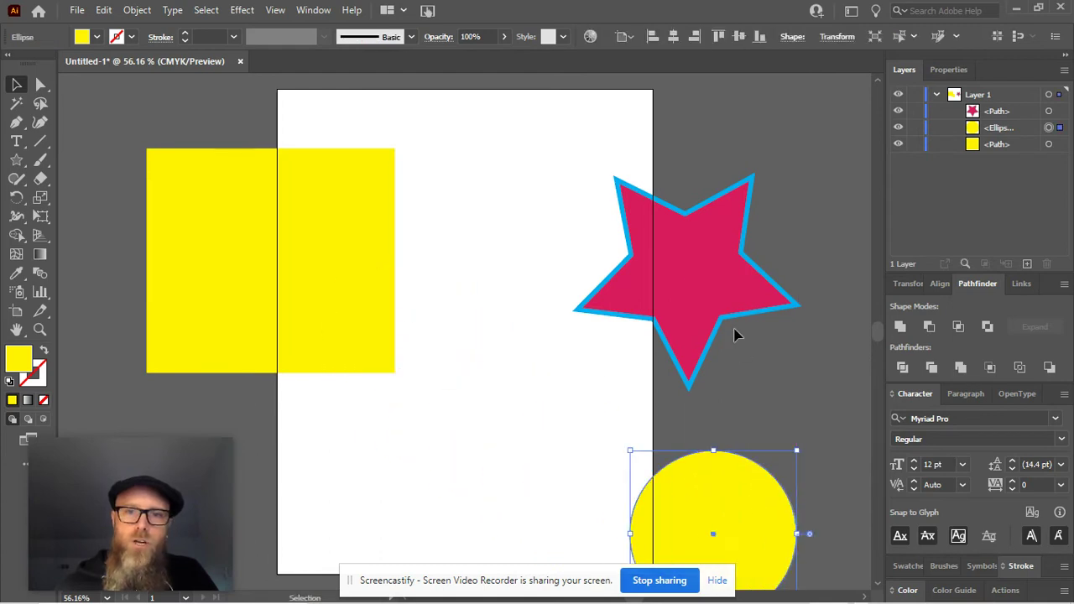
drag(693, 284, 529, 281)
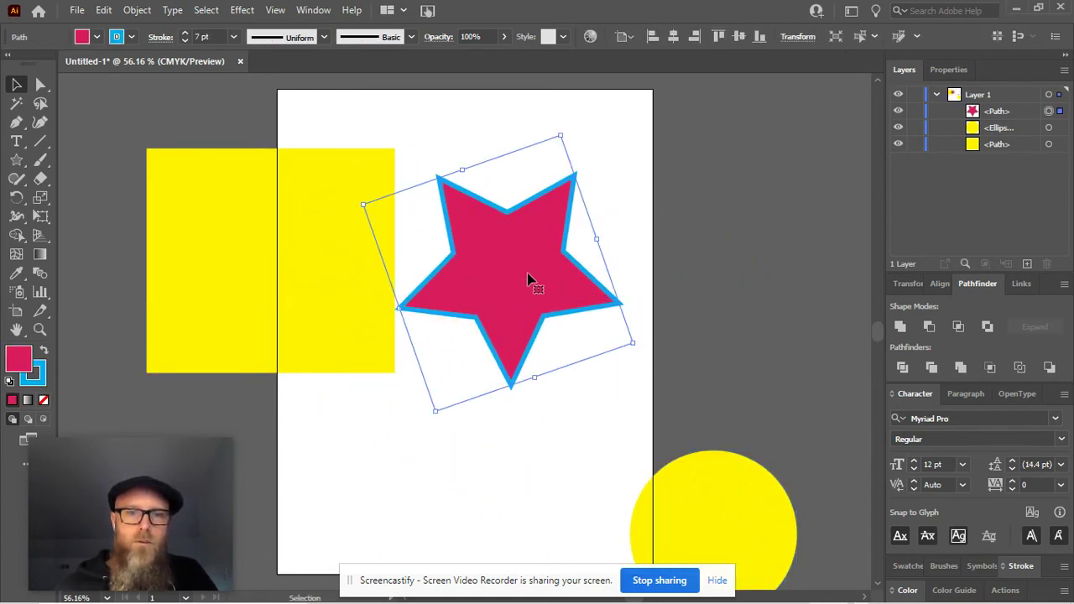
drag(252, 271, 368, 272)
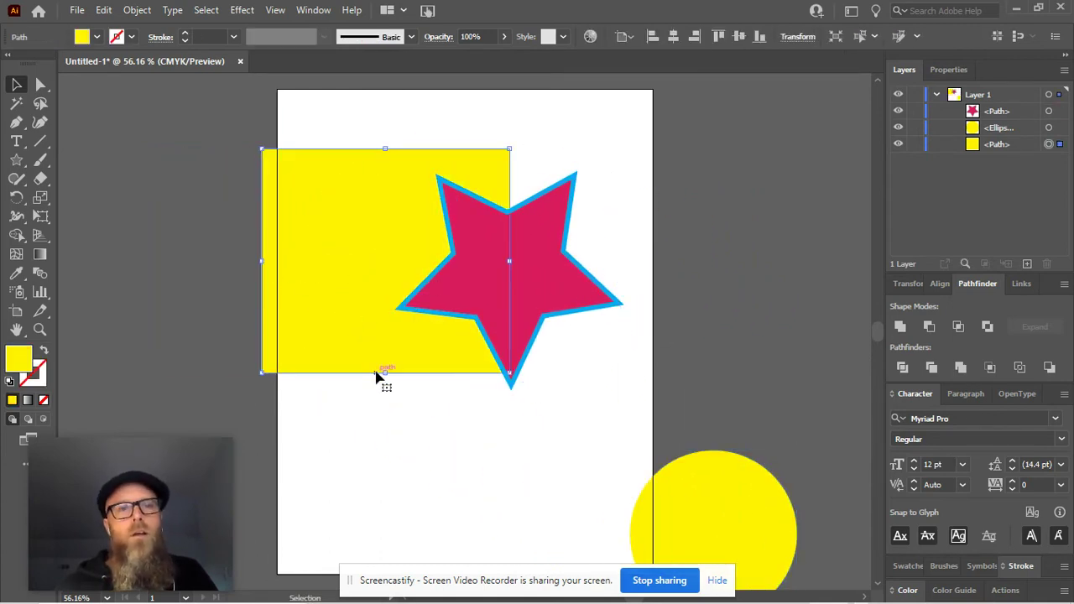
Step: Merge the yellow square with the pink star, move the result to the right and deselect it
shift+click(599, 294)
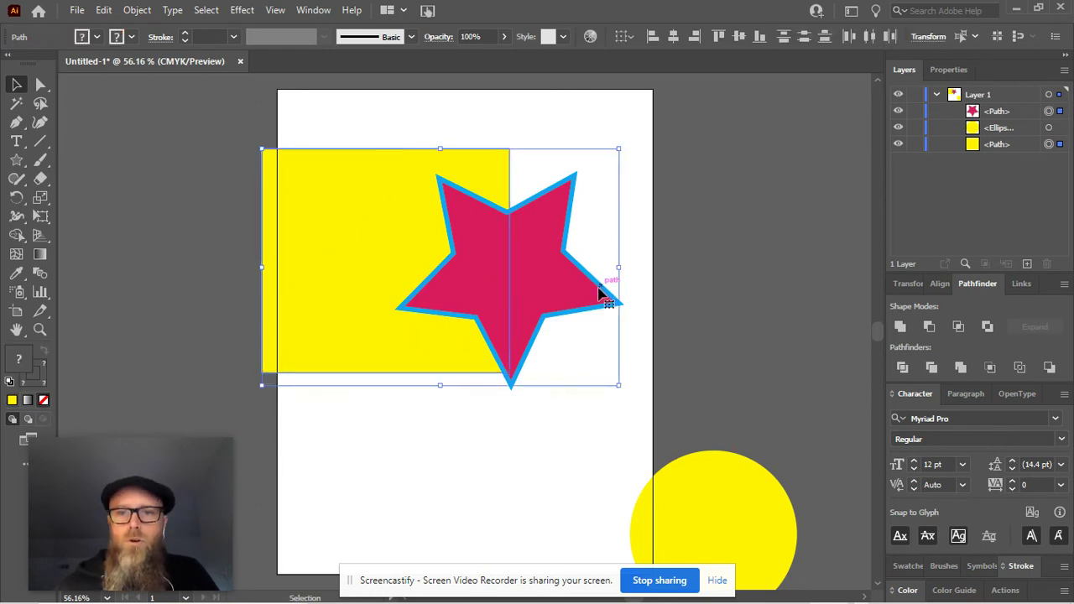
click(960, 366)
mouse_move(566, 282)
mouse_down()
mouse_move(690, 317)
mouse_move(556, 252)
mouse_move(615, 292)
mouse_move(698, 298)
mouse_up()
click(756, 239)
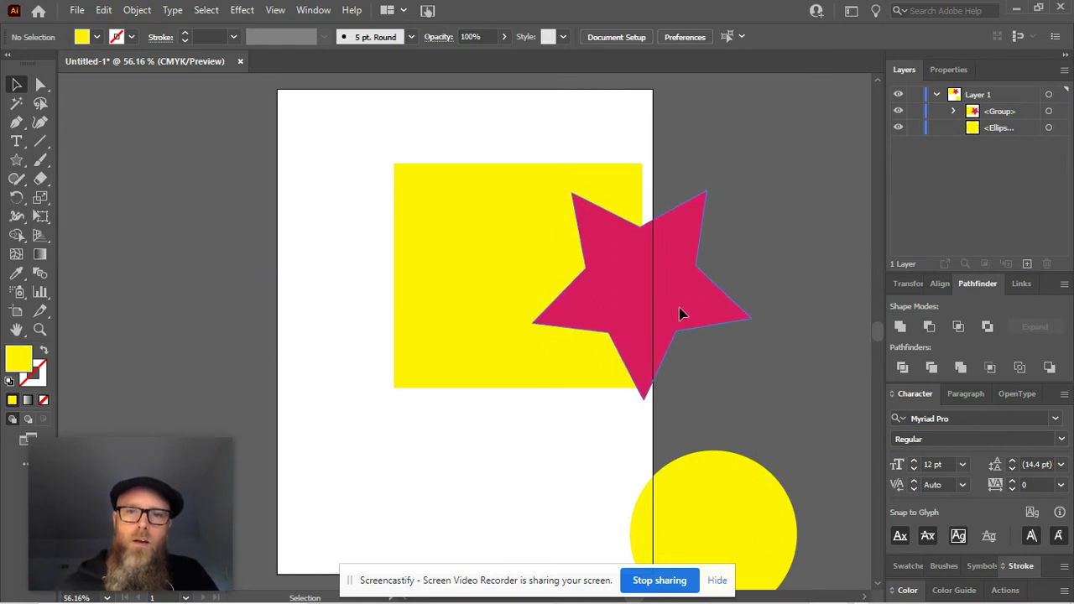
Step: Use Direct Selection to move the yellow piece left and offset the star from its cut-out
key(ctrl+z)
click(351, 295)
click(39, 84)
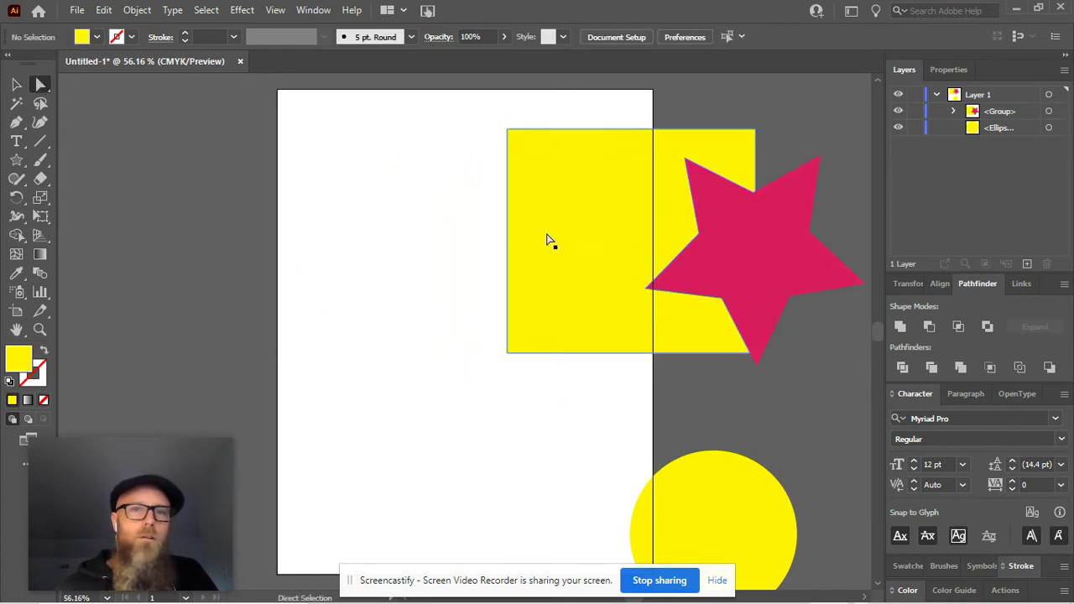
drag(549, 240, 322, 253)
drag(742, 264, 566, 288)
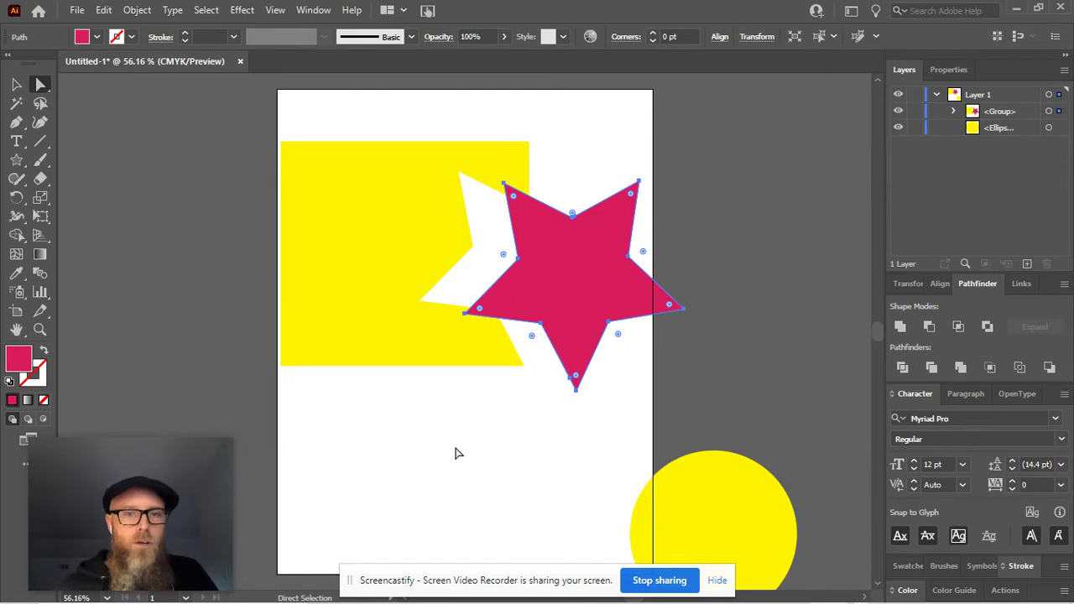
Step: Undo the edits back to the separate yellow square and green circle with their original fills and strokes
key(ctrl+z)
key(ctrl+z)
key(ctrl+z)
key(ctrl+z)
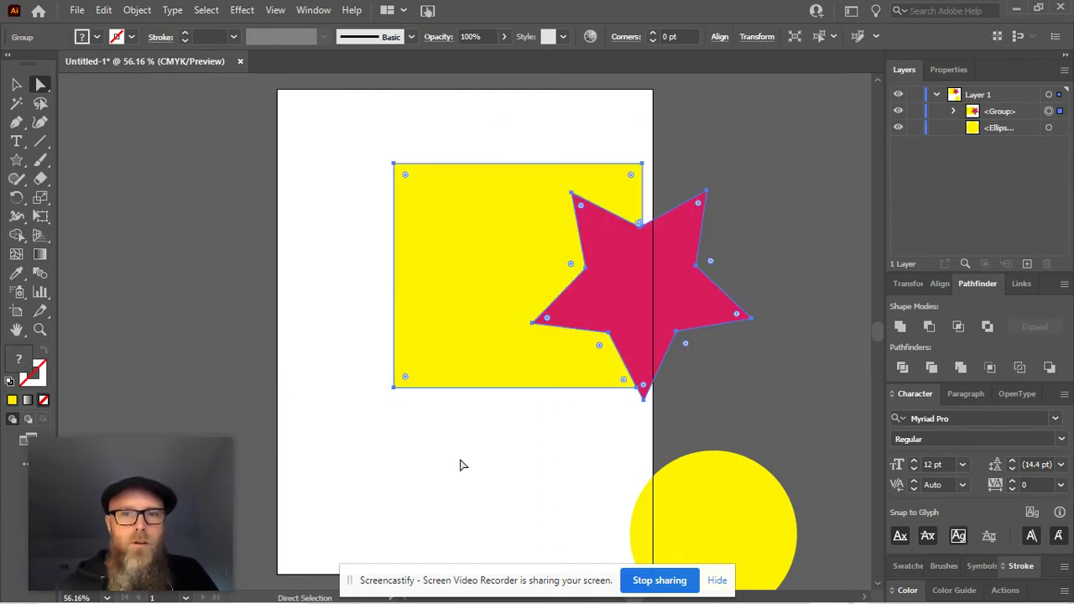
key(ctrl+z)
key(ctrl+z)
key(ctrl+z)
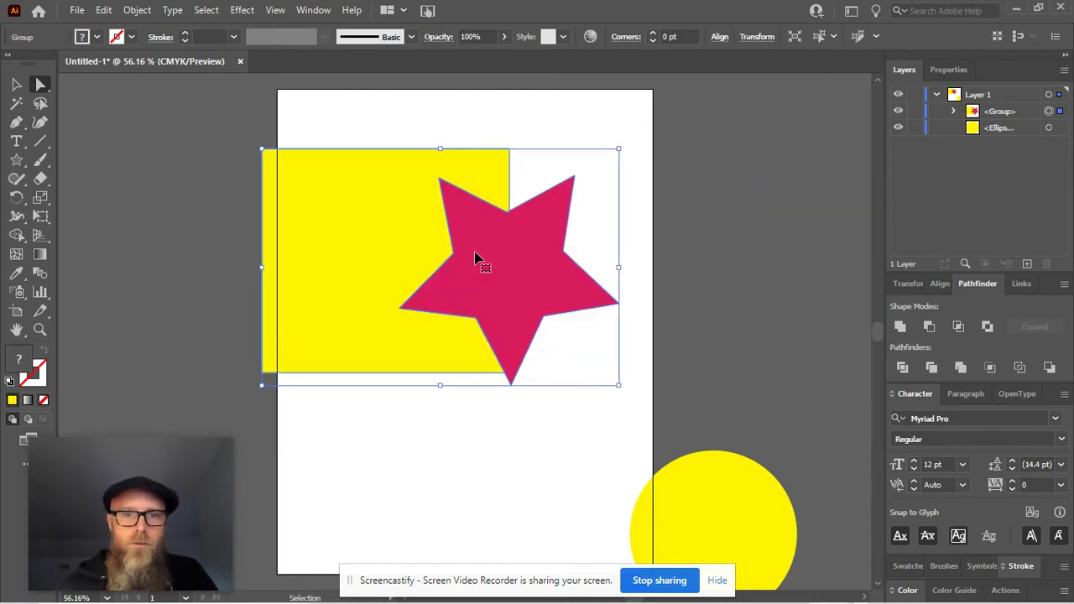
key(ctrl+shift+z)
key(ctrl+shift+z)
key(ctrl+shift+z)
key(ctrl+shift+z)
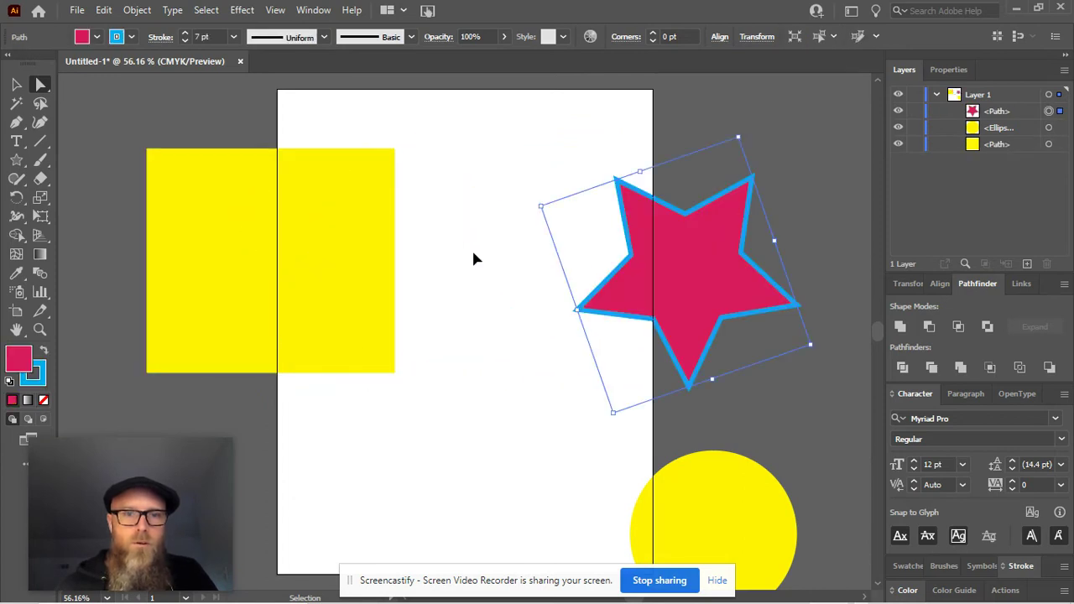
key(ctrl+z)
key(ctrl+z)
key(ctrl+z)
key(ctrl+z)
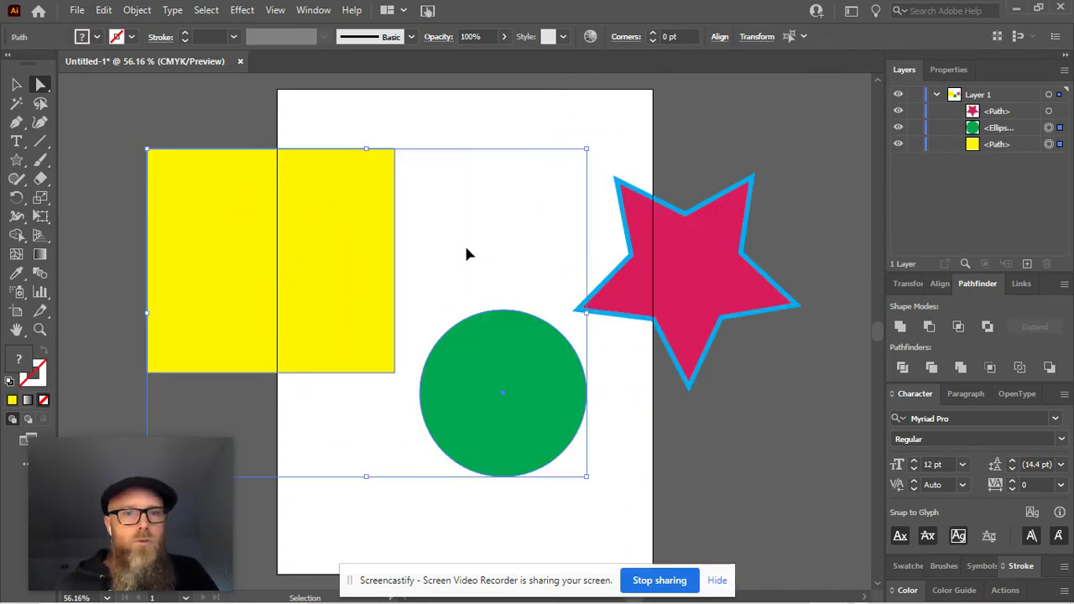
key(ctrl+z)
key(ctrl+z)
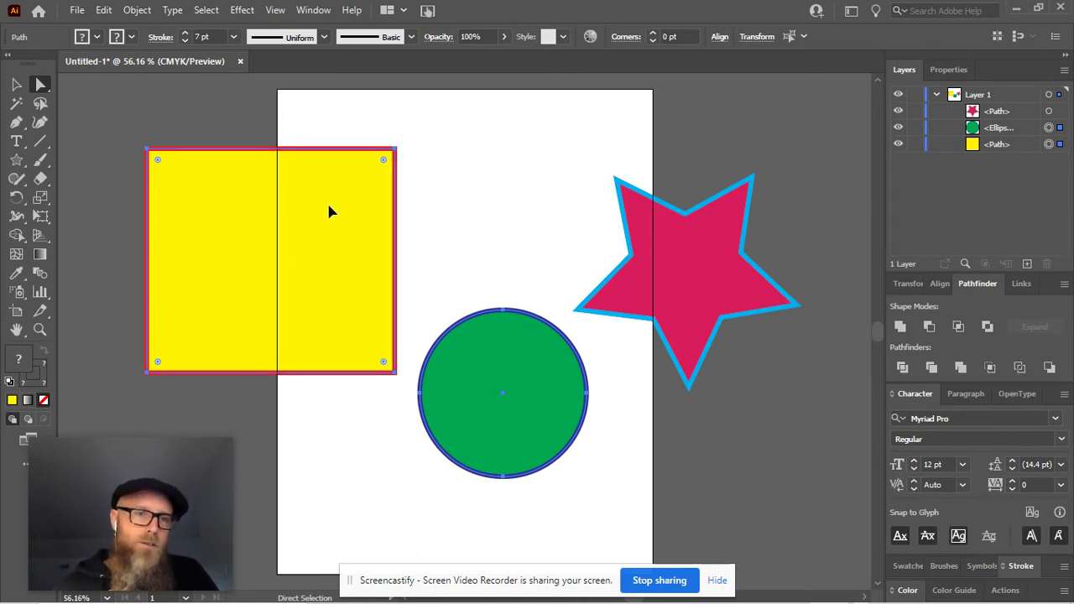
Step: Move the square and circle to the right, and place the green circle inside the yellow square
drag(329, 211, 491, 241)
click(826, 495)
click(695, 489)
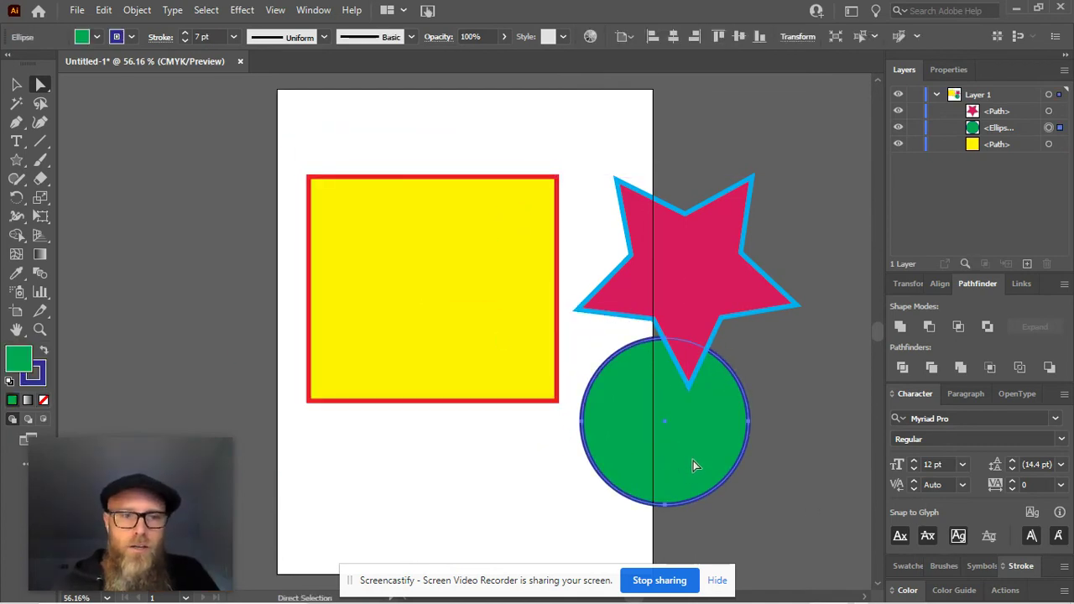
drag(693, 461, 453, 344)
Step: Apply the Crop pathfinder to the square and the circle on top of it, and undo the crop
shift+click(345, 213)
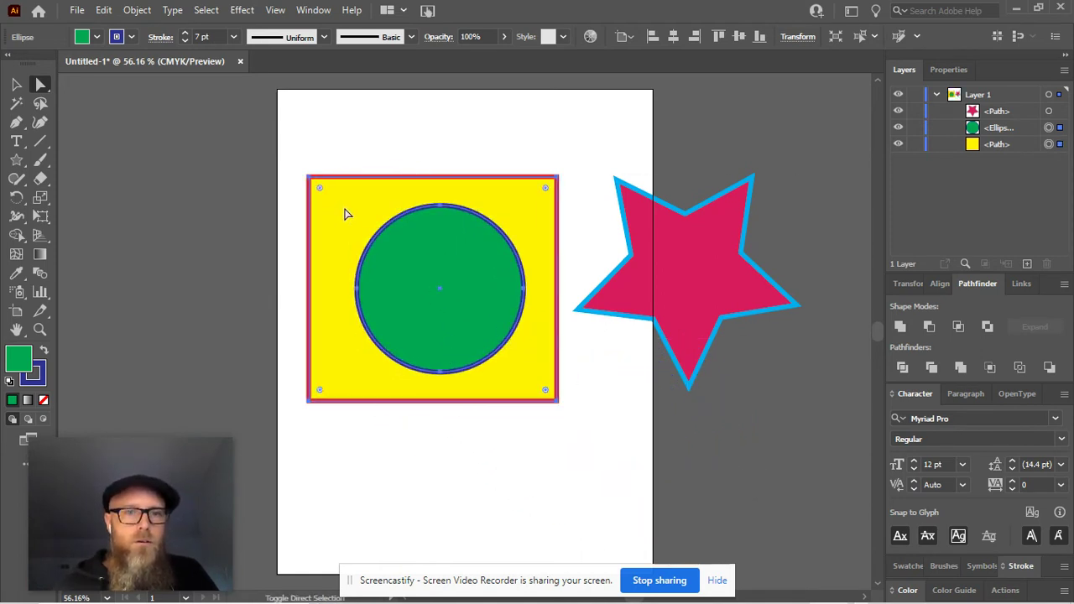
click(990, 368)
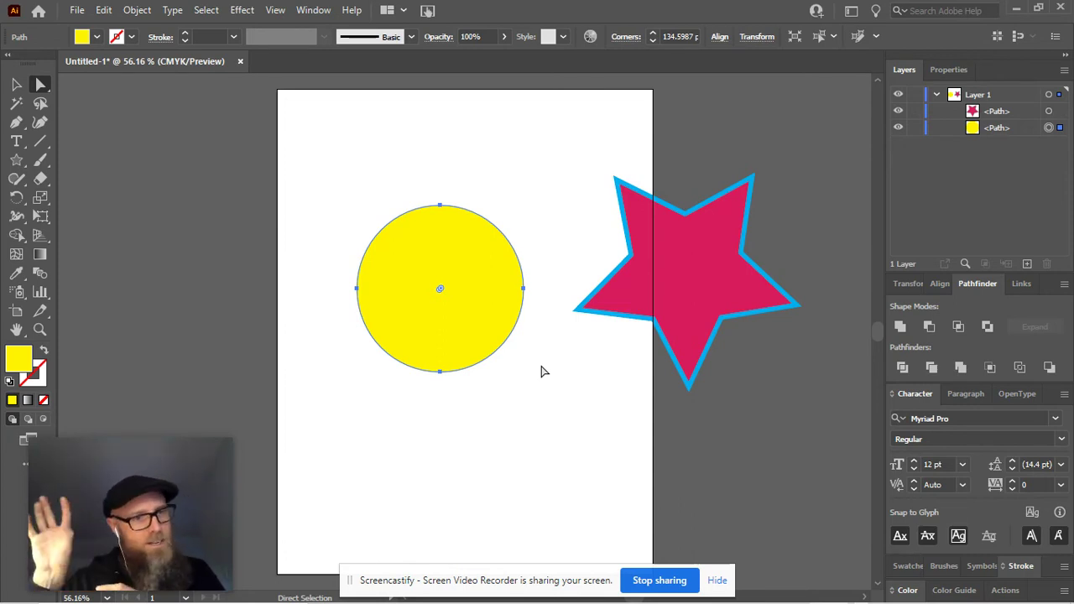
key(ctrl+z)
key(ctrl+z)
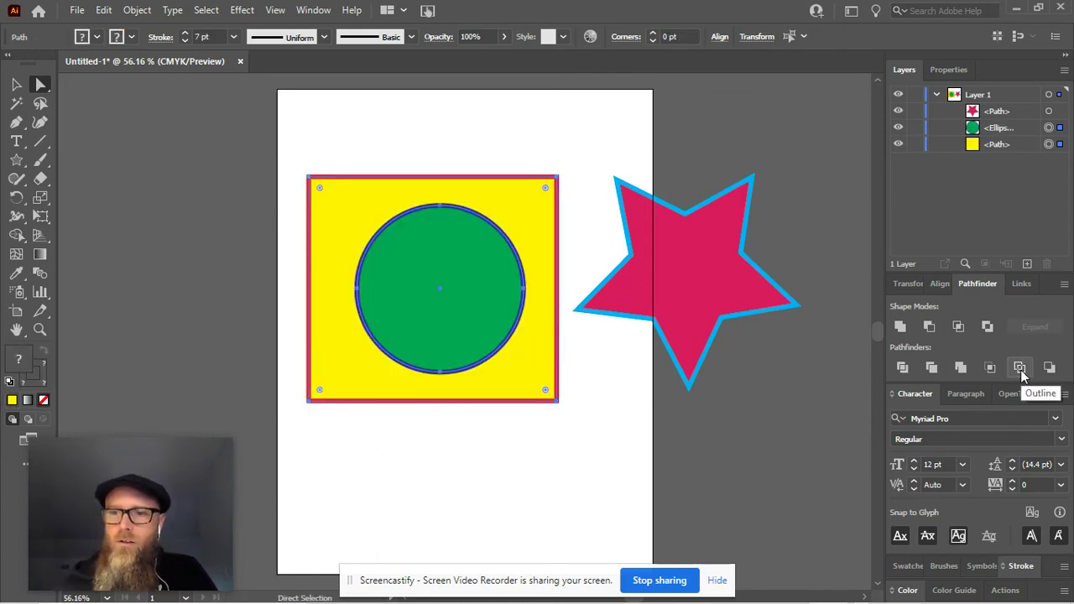
Step: Move the green circle over the square's lower-right corner and apply the Outline pathfinder to both shapes
click(192, 184)
drag(465, 287, 540, 432)
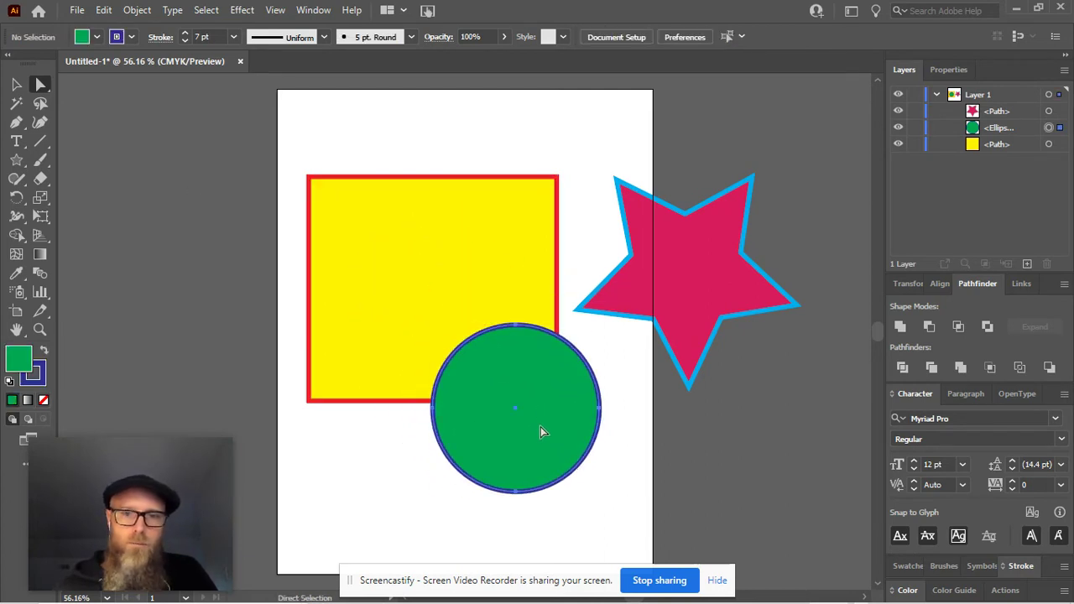
shift+click(506, 280)
click(1019, 368)
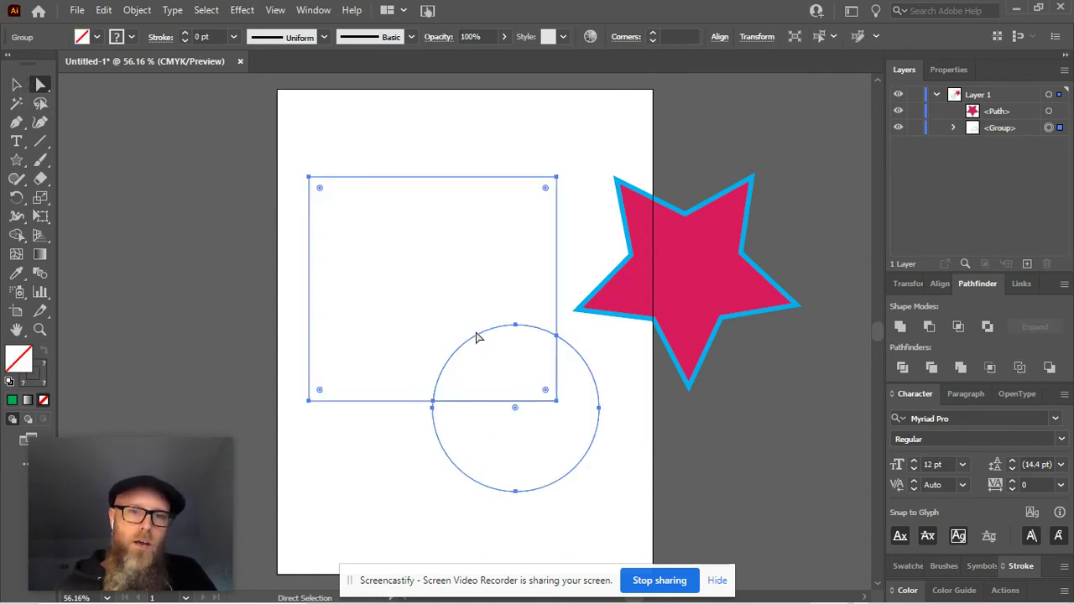
Step: Reshape the outlined square's lower segments and the circle's lower curve with Direct Selection
click(462, 302)
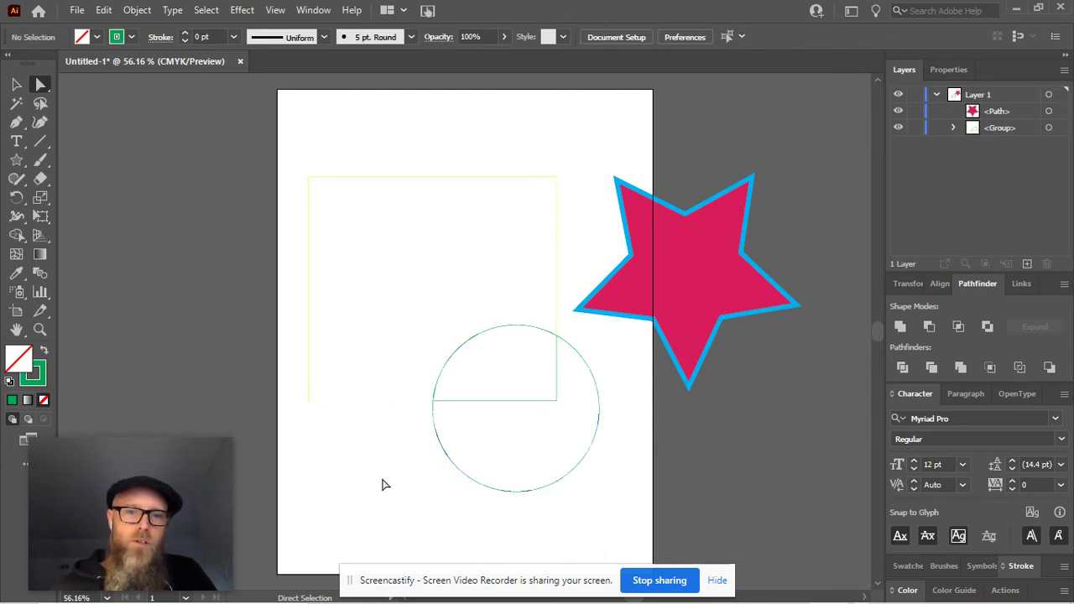
drag(515, 401, 423, 453)
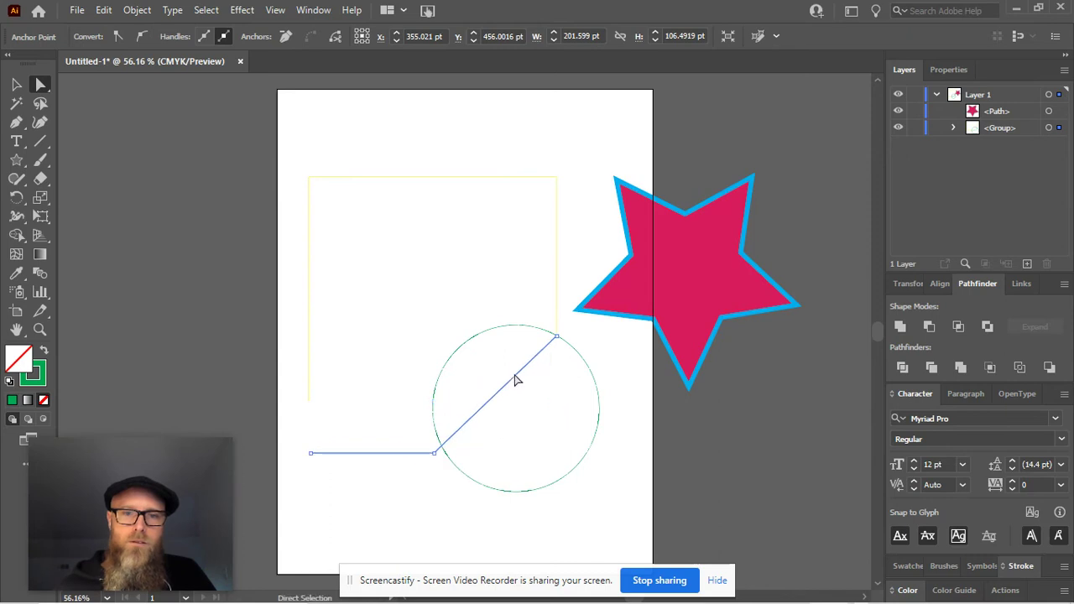
drag(550, 346, 453, 482)
Step: Move the whole outlined group down and to the right, deselect it and return to Direct Selection
key(v)
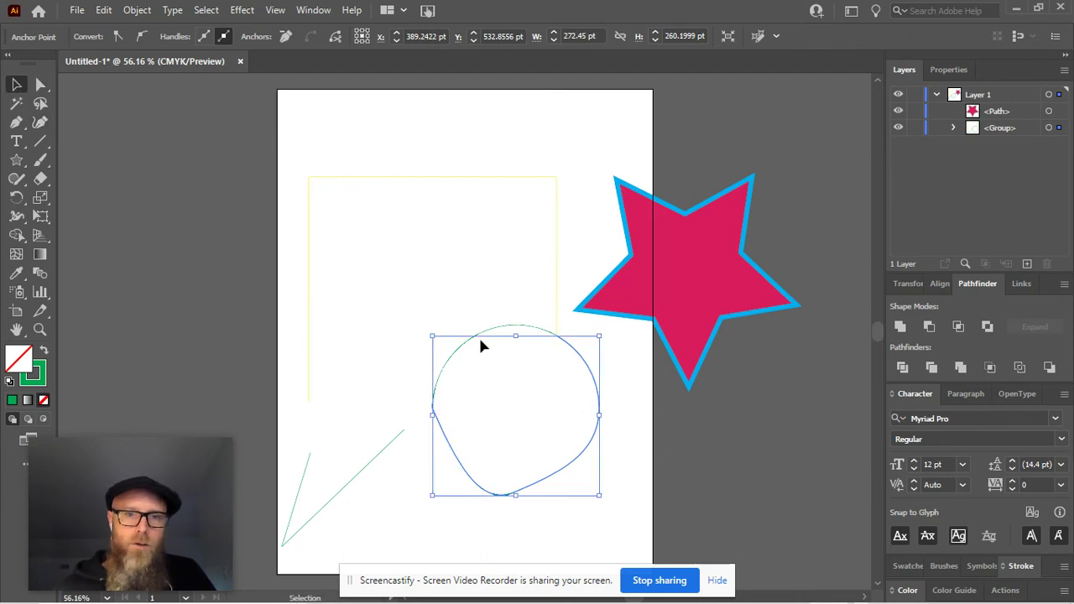
drag(480, 345, 637, 419)
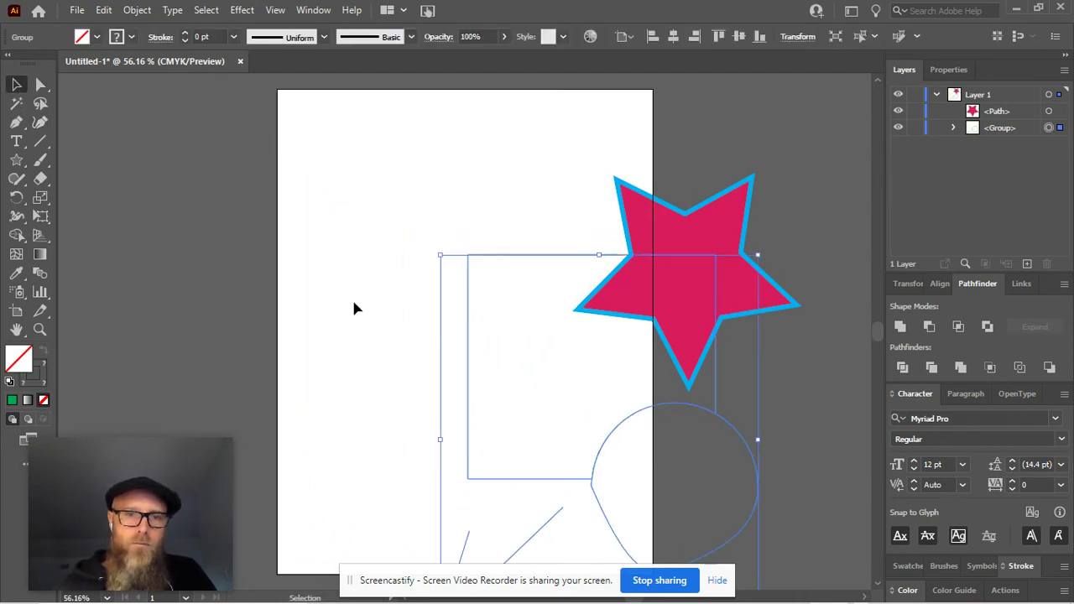
click(340, 310)
click(467, 324)
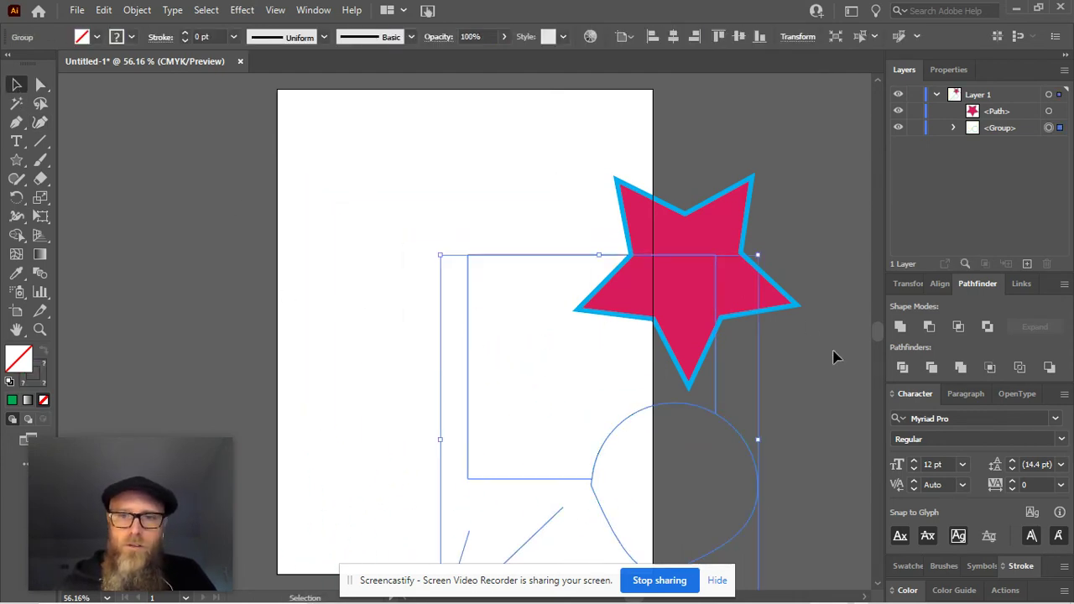
click(825, 370)
click(40, 84)
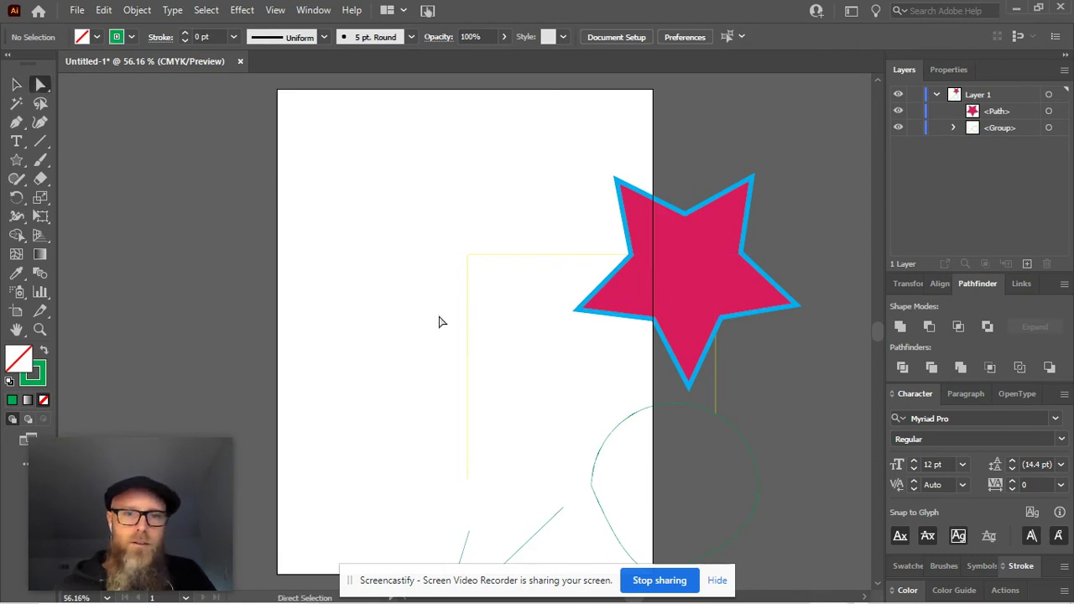
Step: Move the outlined square's left, right and lower segments with Direct Selection, and bend the circle's upper-left arc down and to the right
drag(468, 316, 332, 243)
drag(713, 364, 504, 234)
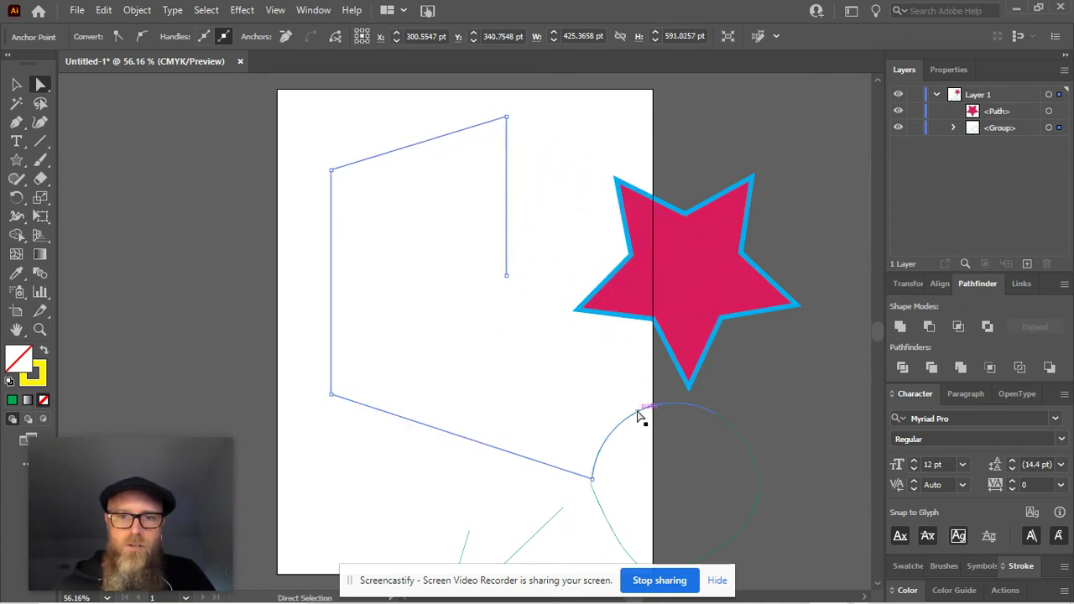
click(639, 415)
drag(677, 412, 738, 530)
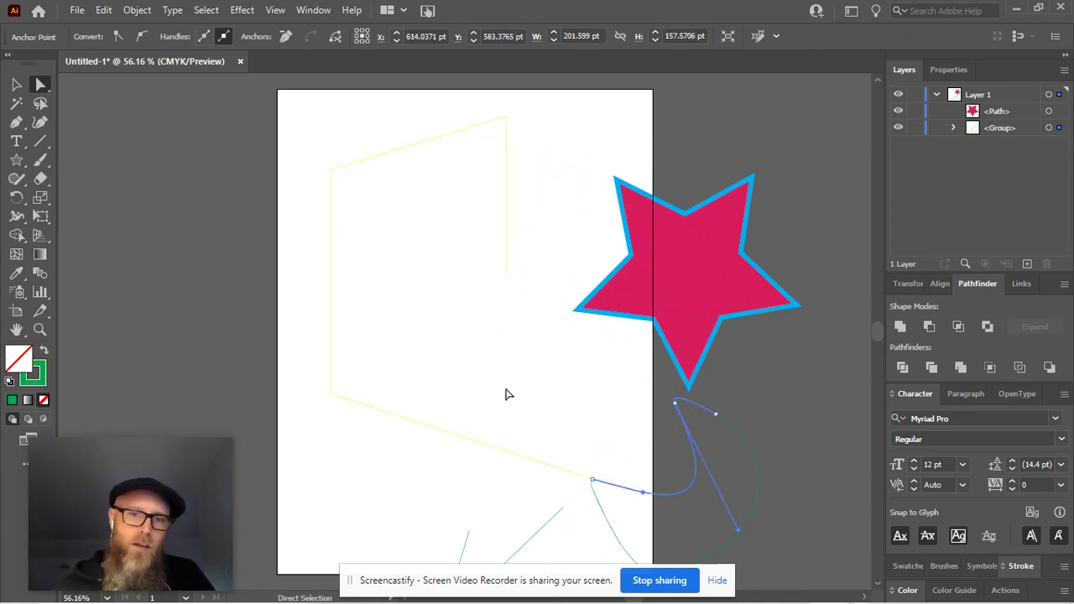
drag(490, 442, 460, 346)
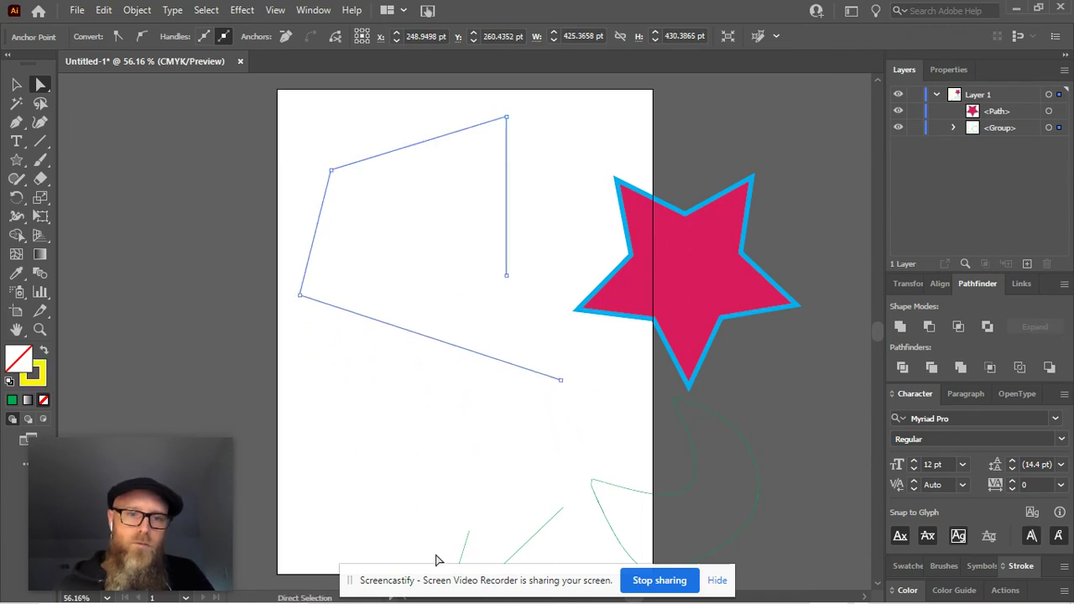
Step: Undo the segment edits, the group move and the Outline pathfinder to restore the filled square and circle
key(ctrl+z)
key(ctrl+z)
key(ctrl+z)
key(ctrl+z)
key(ctrl+z)
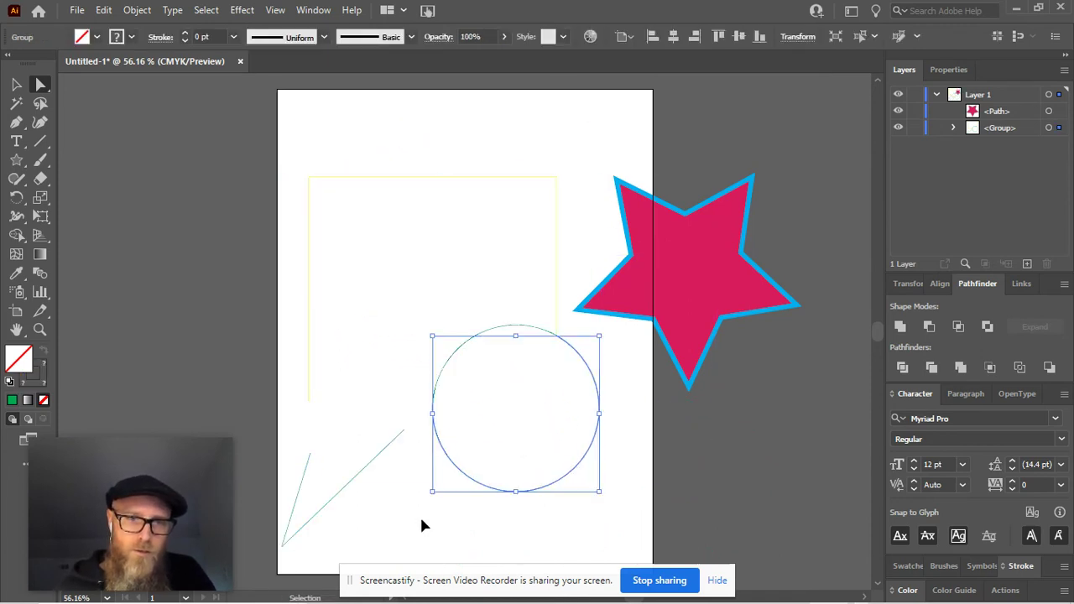
key(ctrl+z)
key(ctrl+z)
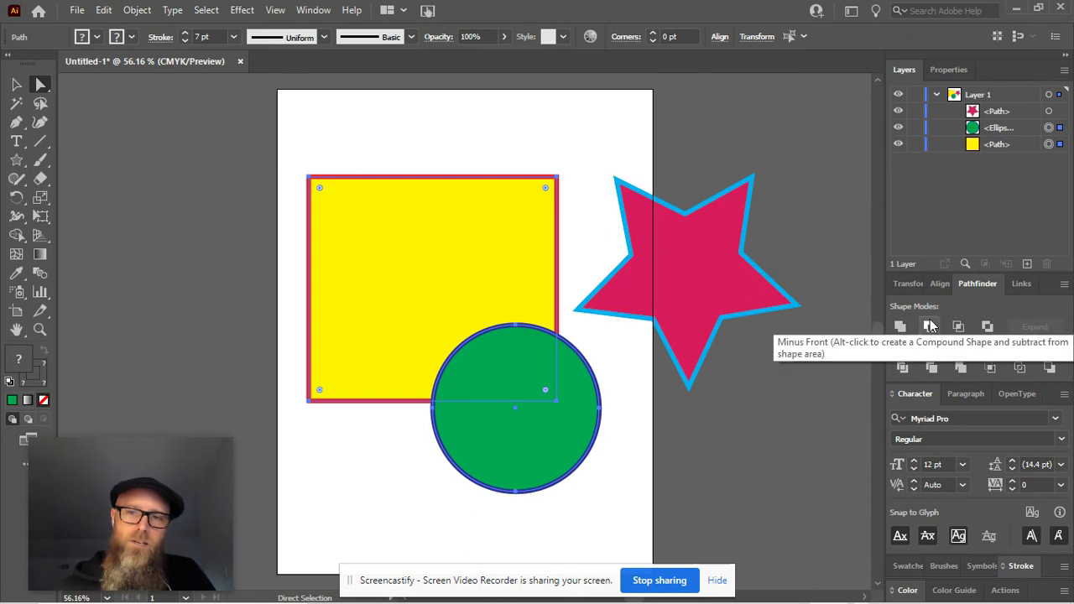
Step: Apply the Minus Back pathfinder to the yellow square and green circle, and undo it
click(1049, 369)
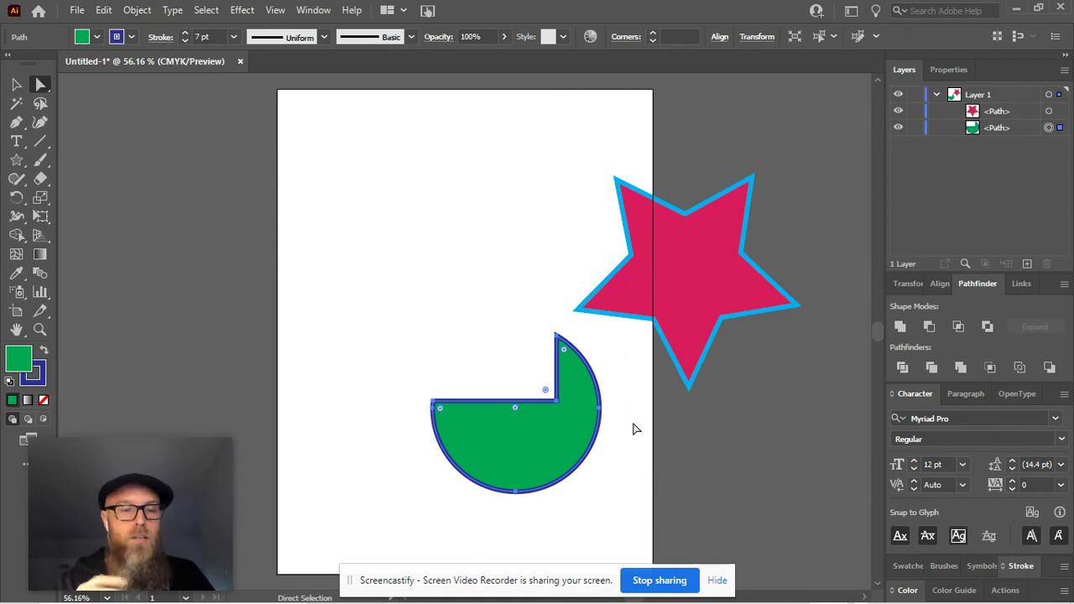
key(ctrl+z)
key(ctrl+z)
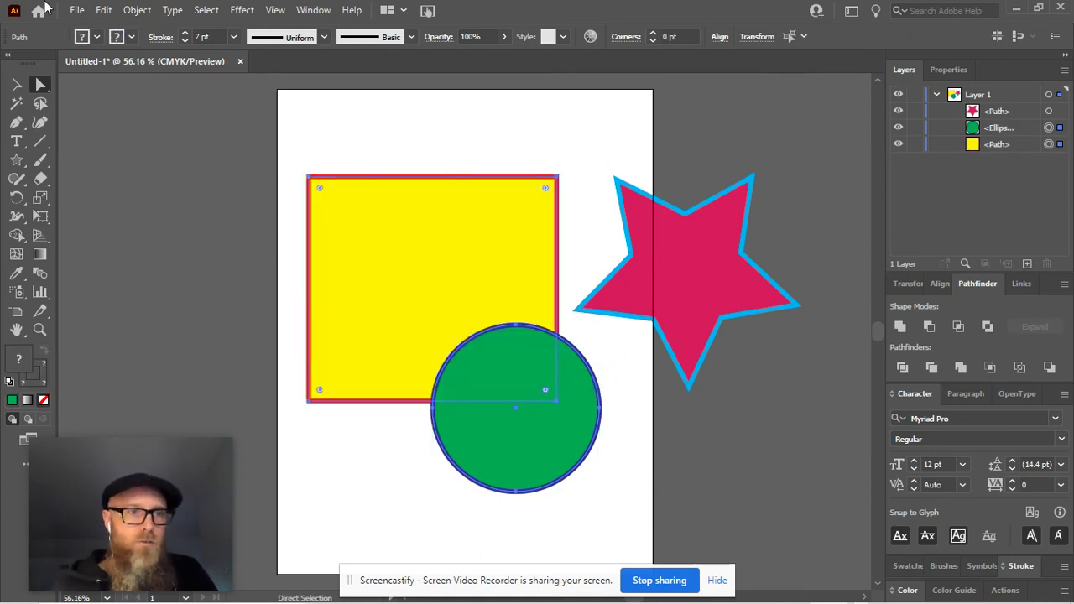
Step: Deselect the square and circle with the Selection tool, and delete all the artwork, including the star
click(16, 83)
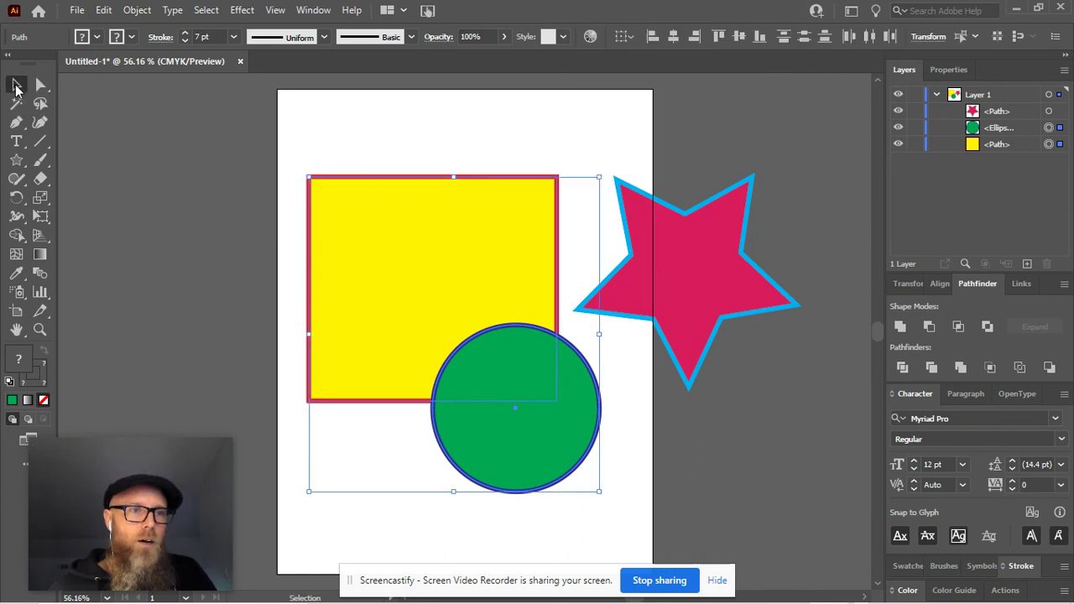
click(311, 149)
scroll(872, 487, right, 1)
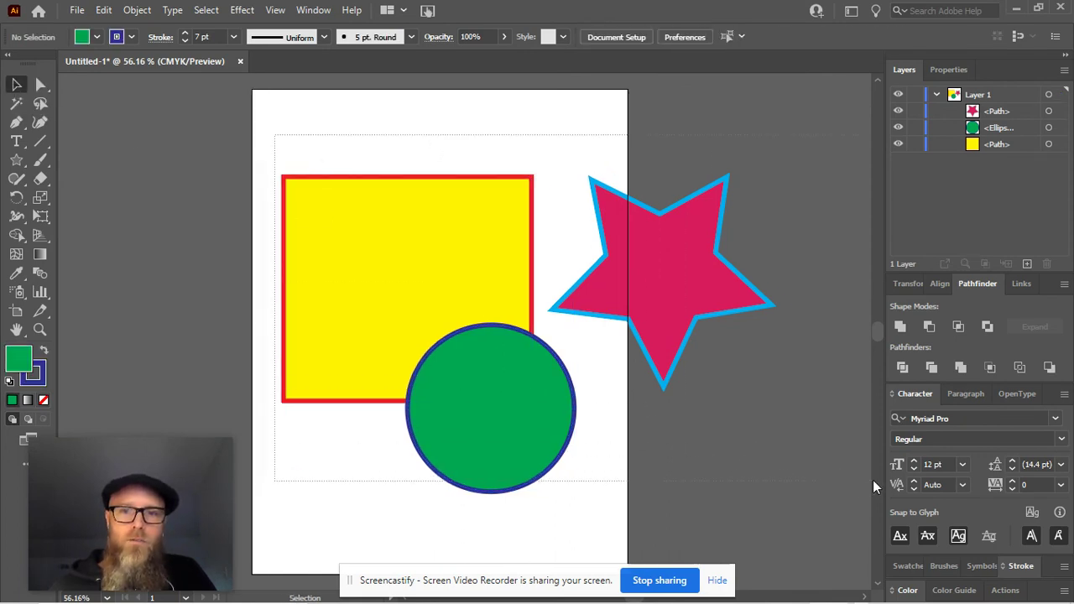
scroll(872, 479, right, 1)
key(ctrl+a)
key(Delete)
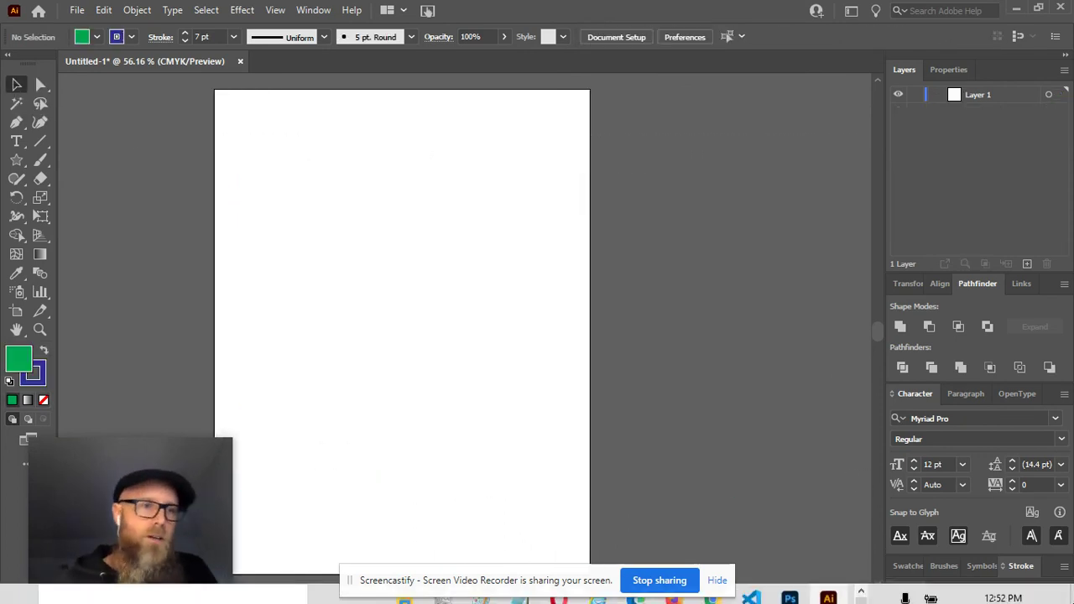